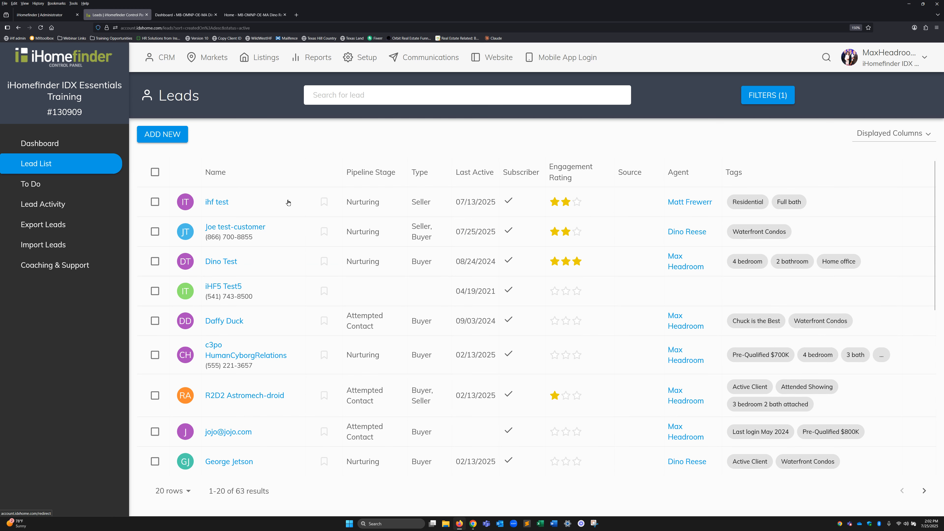
- Add the iHF5 Test5 lead to the General Follow-up (Text & Email) marketing automation campaign
left_click(227, 287)
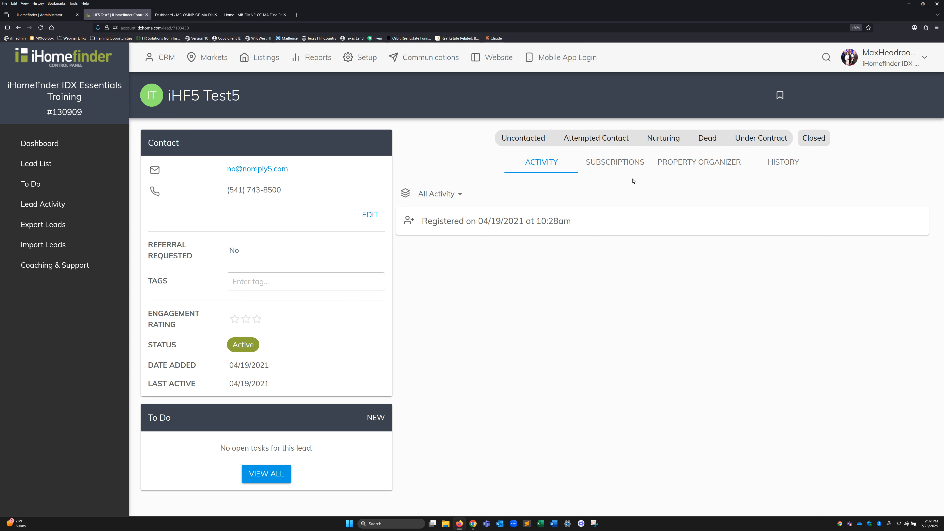
left_click(617, 167)
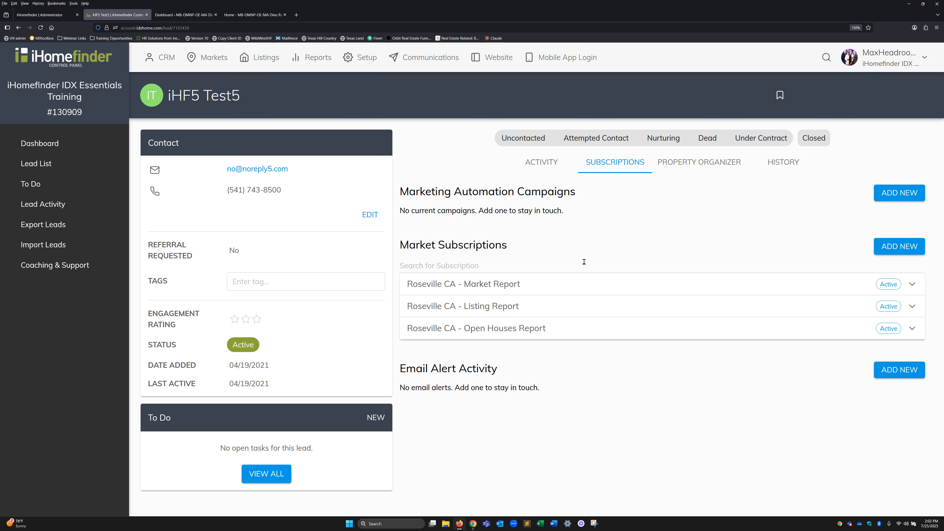
left_click(900, 192)
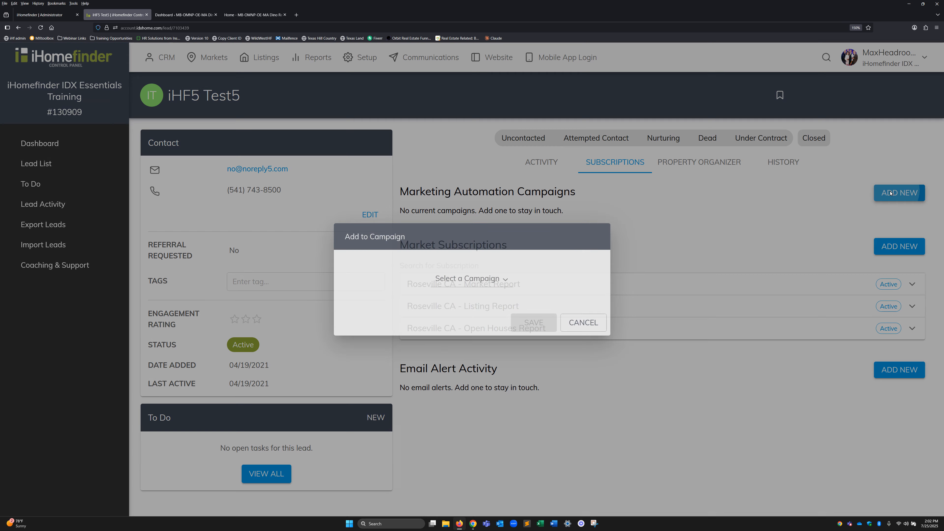
left_click(476, 278)
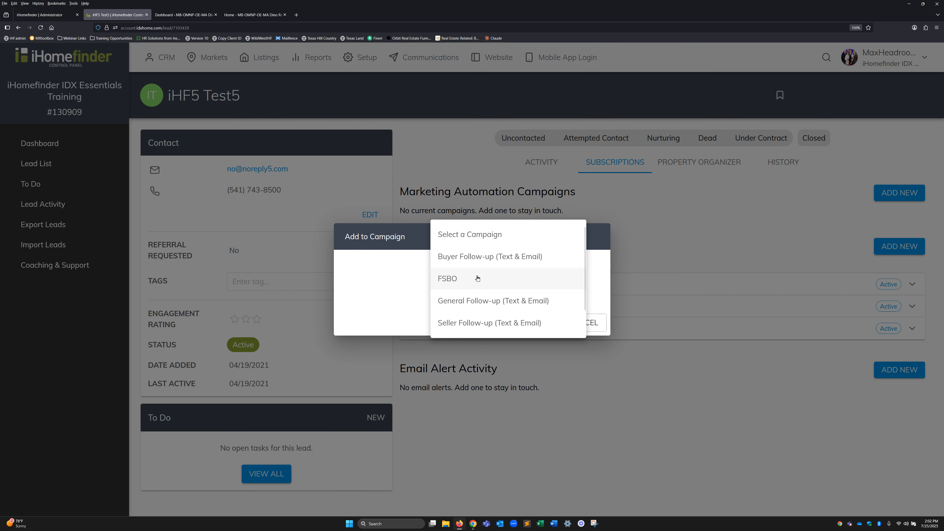
left_click(476, 303)
left_click(530, 323)
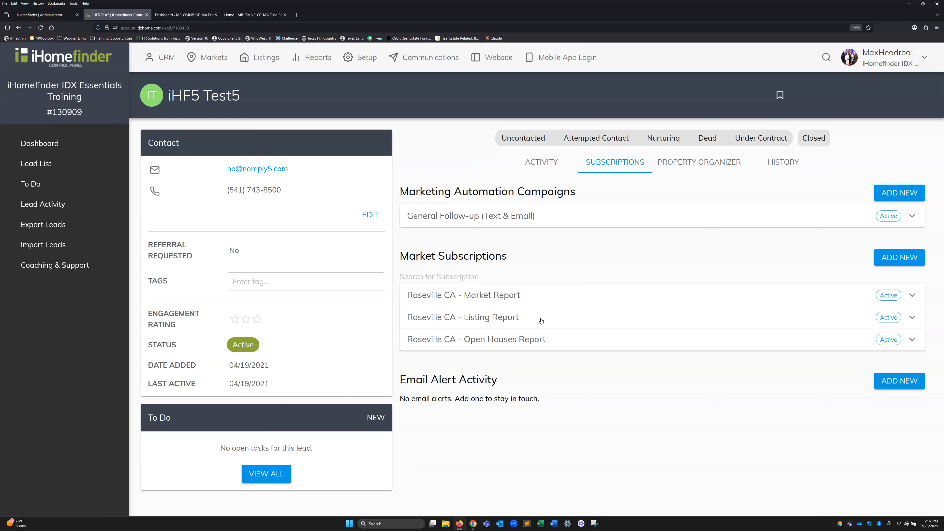
- Start a new saved search in the lead's Property Organizer with El Dorado Hills as its location
left_click(697, 165)
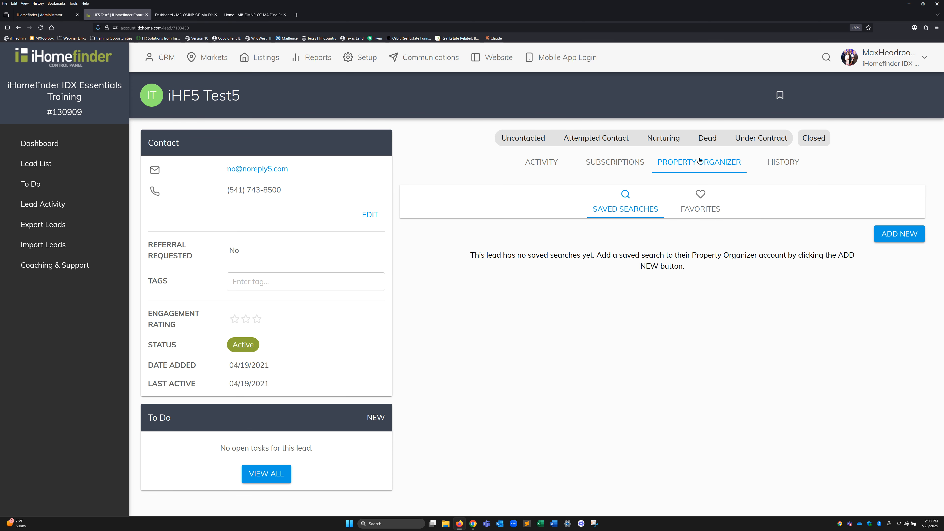
left_click(895, 234)
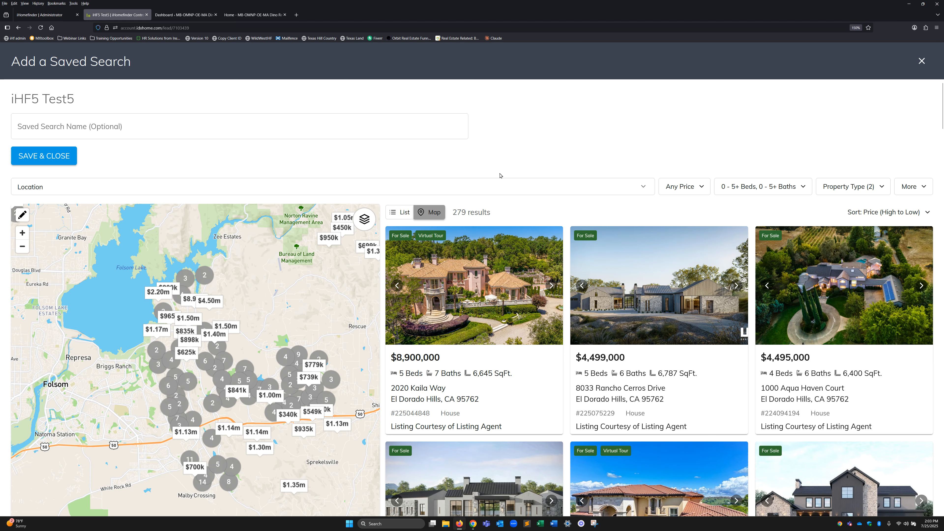
left_click(504, 185)
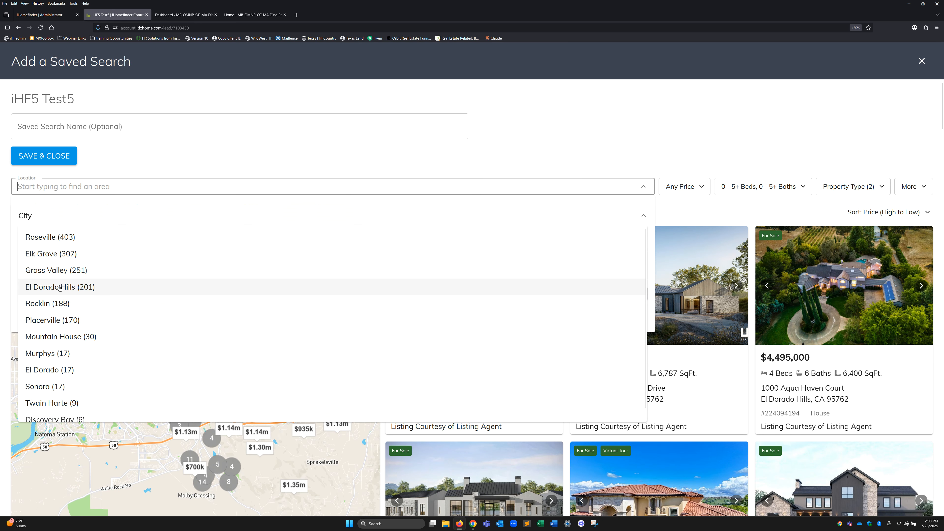
left_click(67, 286)
left_click(363, 125)
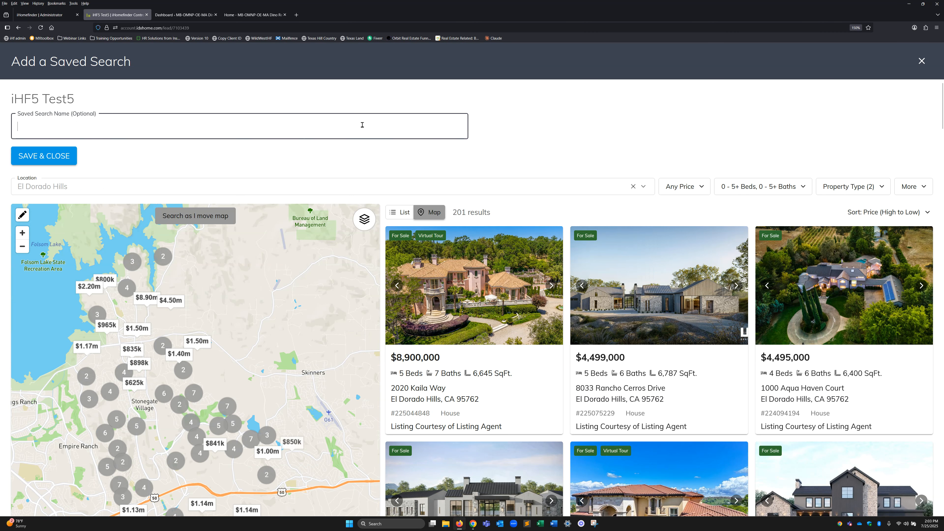
- Set the saved search to exactly 3 bedrooms and 2 to 3 bathrooms
left_click(755, 187)
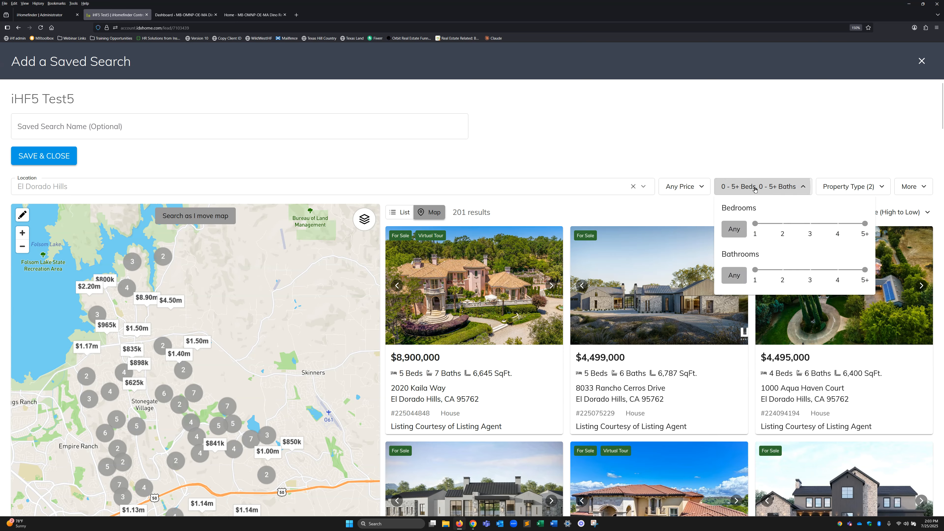
left_click(809, 224)
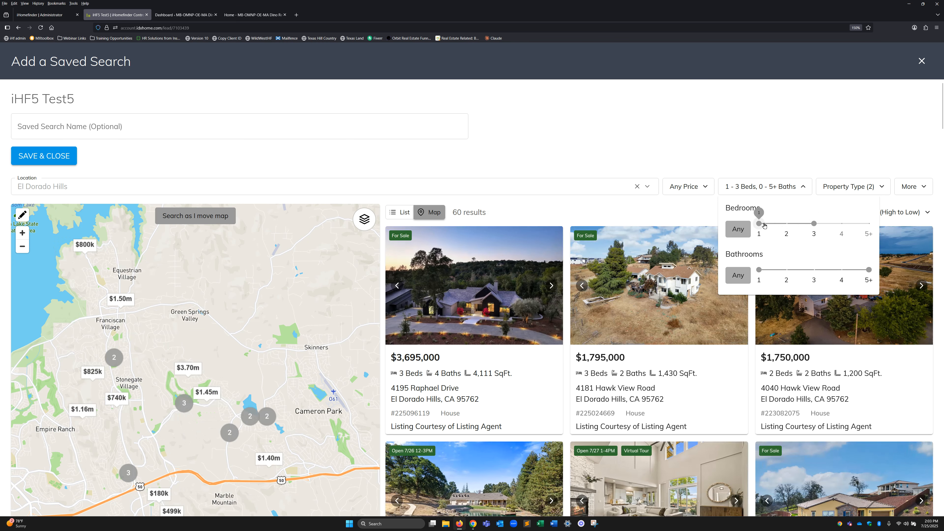
left_click_drag(758, 224, 823, 225)
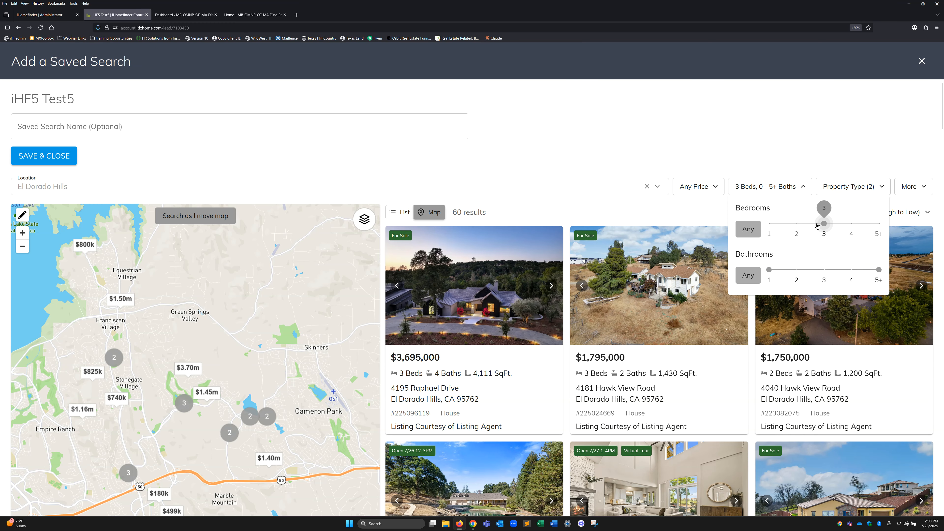
left_click_drag(769, 271, 796, 270)
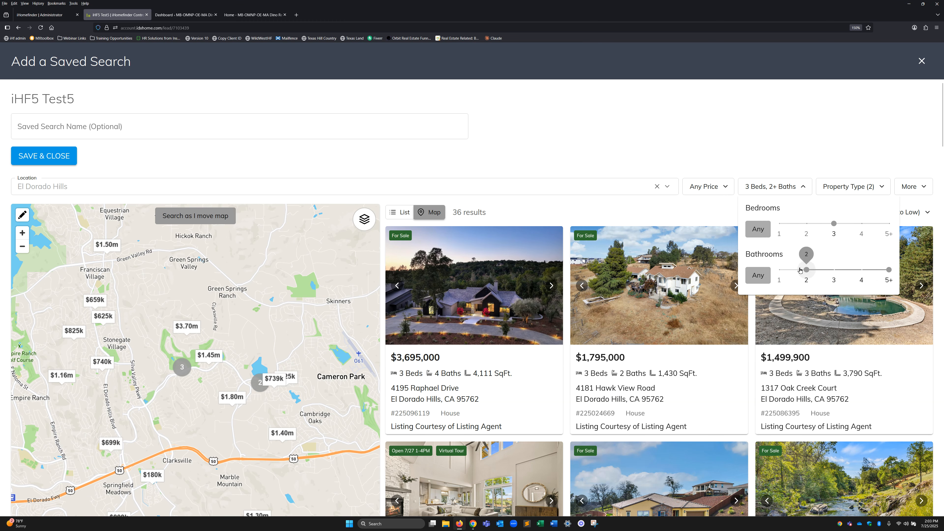
left_click_drag(889, 269, 827, 269)
left_click(811, 138)
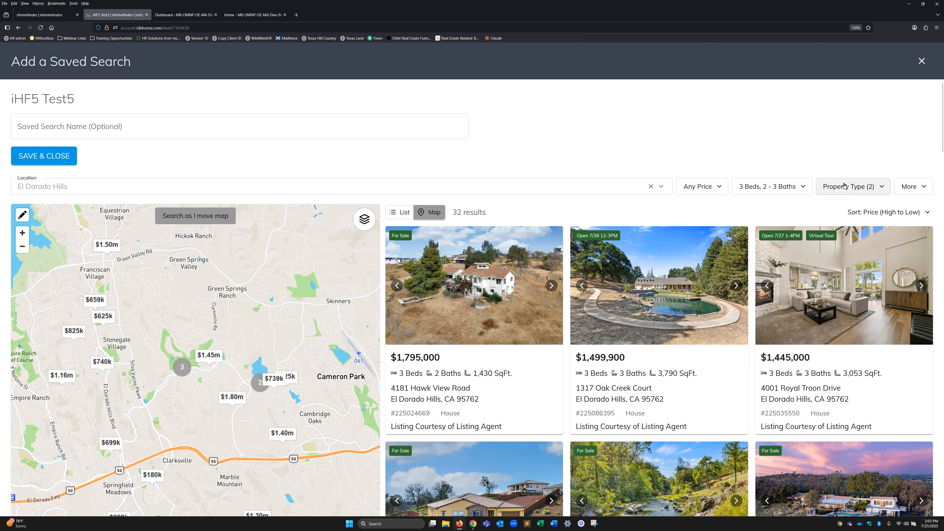
- Limit the saved search to the House property type, priced from $600k to $900k
left_click(841, 185)
left_click(848, 251)
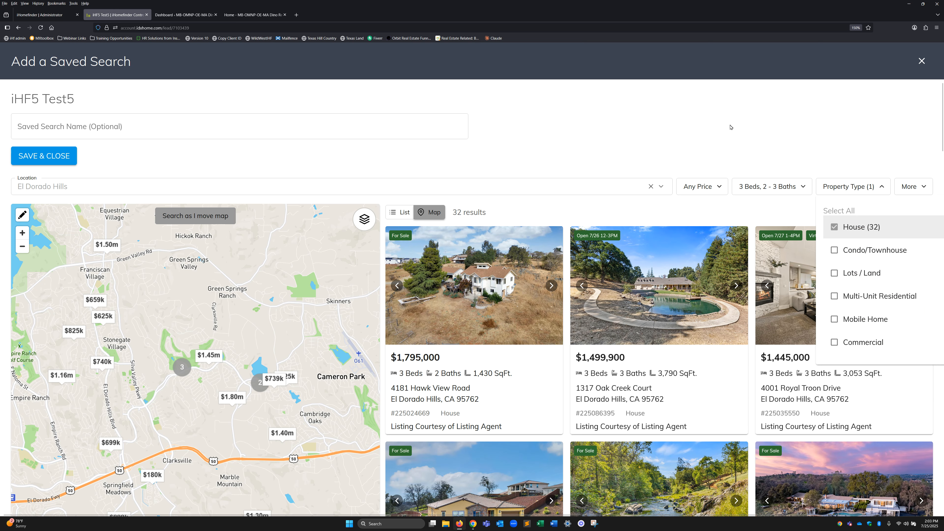
left_click(710, 186)
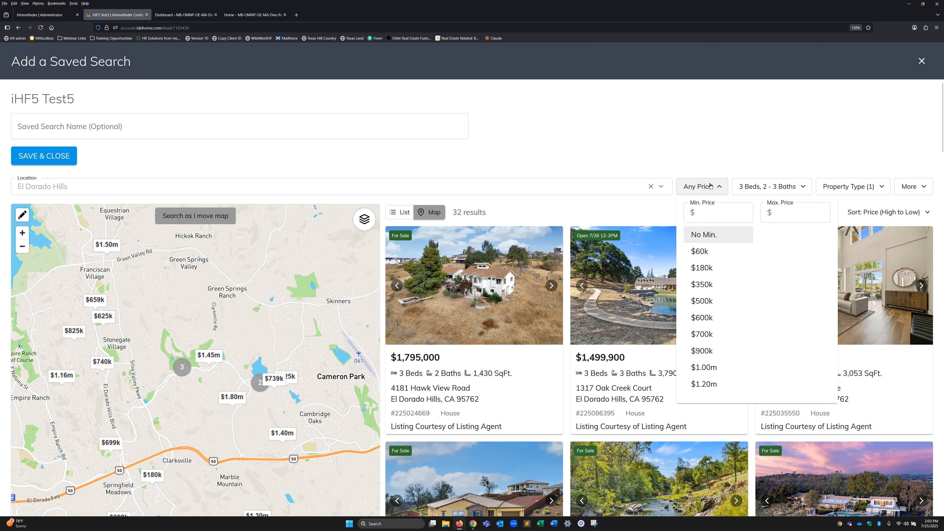
left_click(705, 324)
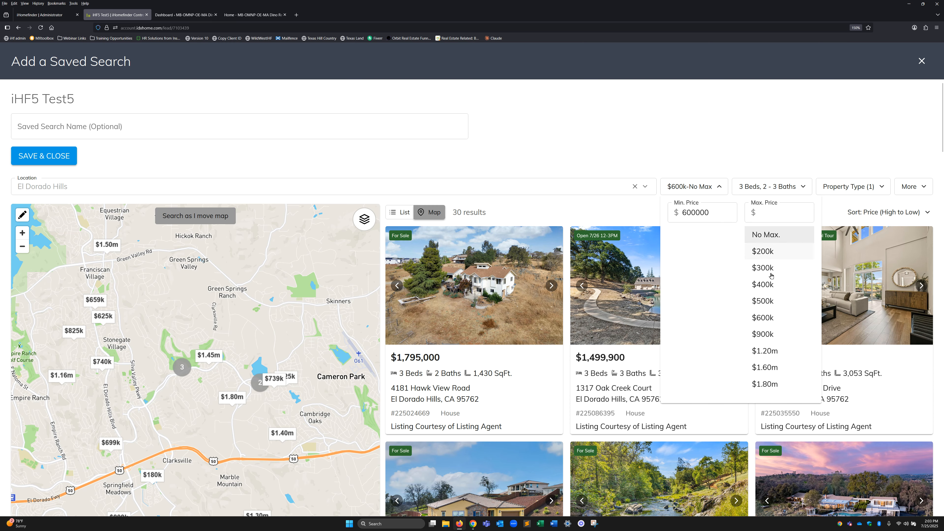
left_click(762, 333)
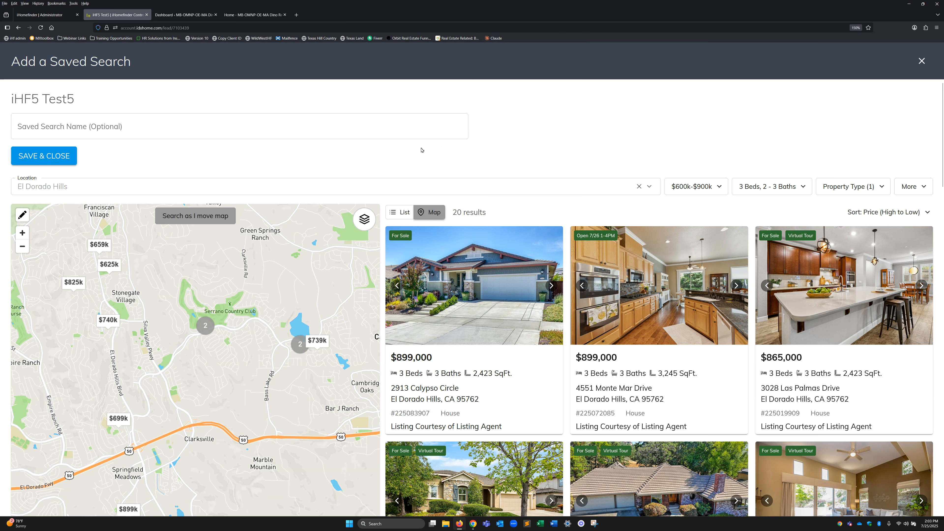
- Name the saved search "Test 5.1" and save it to the lead
left_click(229, 128)
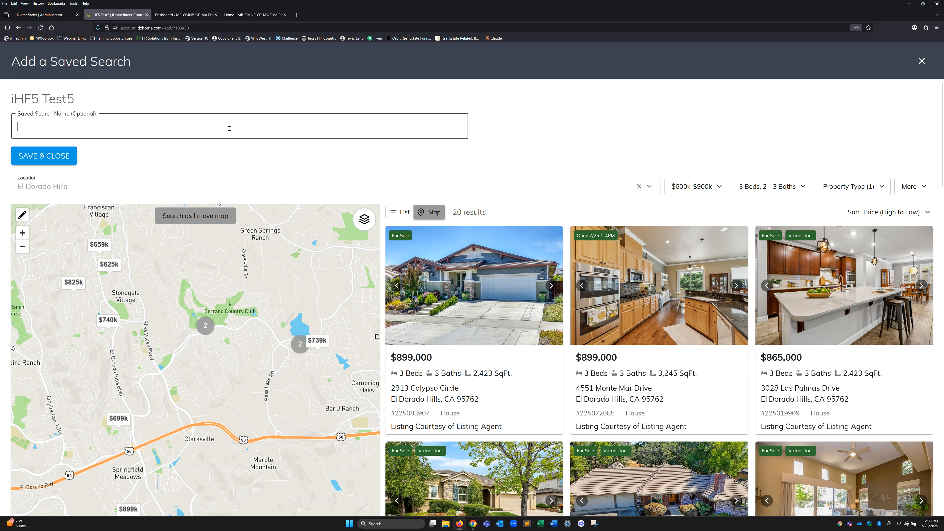
type("Test 5.1")
left_click(48, 156)
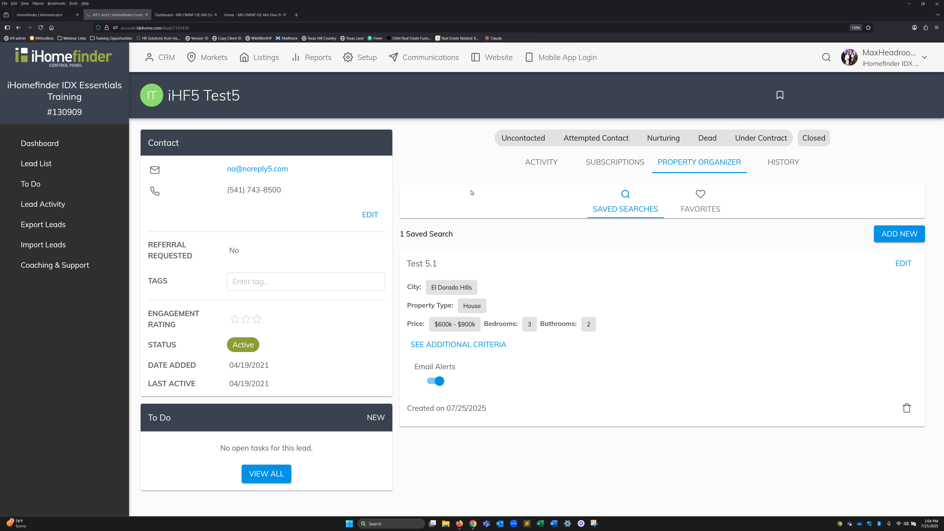
- Look over the marketing automation campaigns, including the form for adding one, and the automation rules
left_click(430, 61)
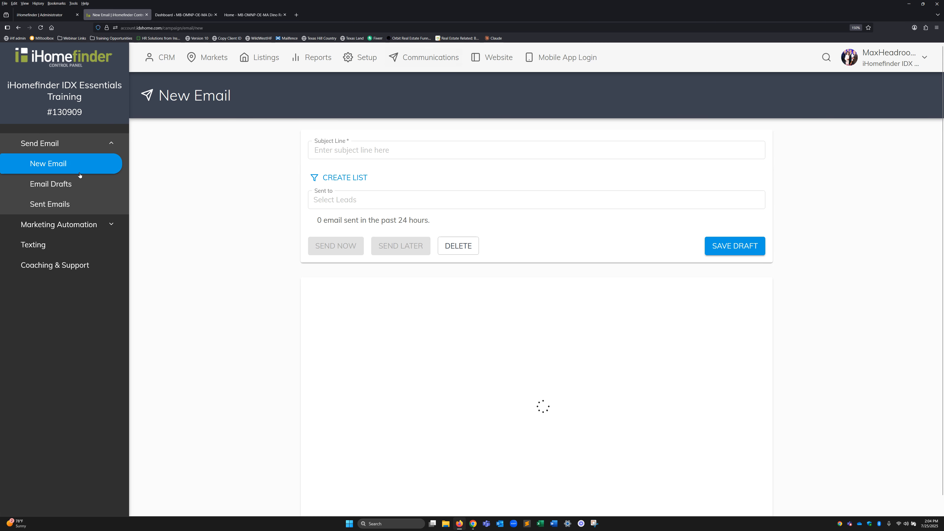
left_click(55, 225)
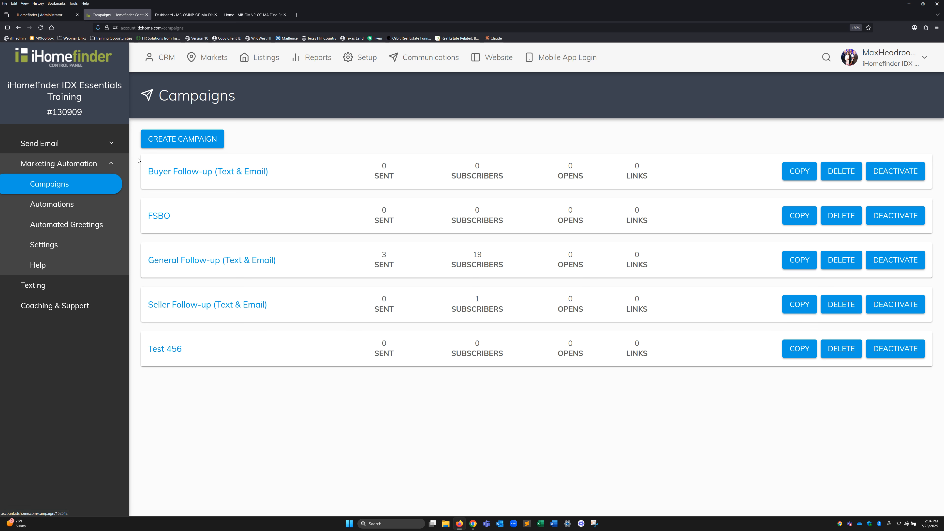
left_click(183, 146)
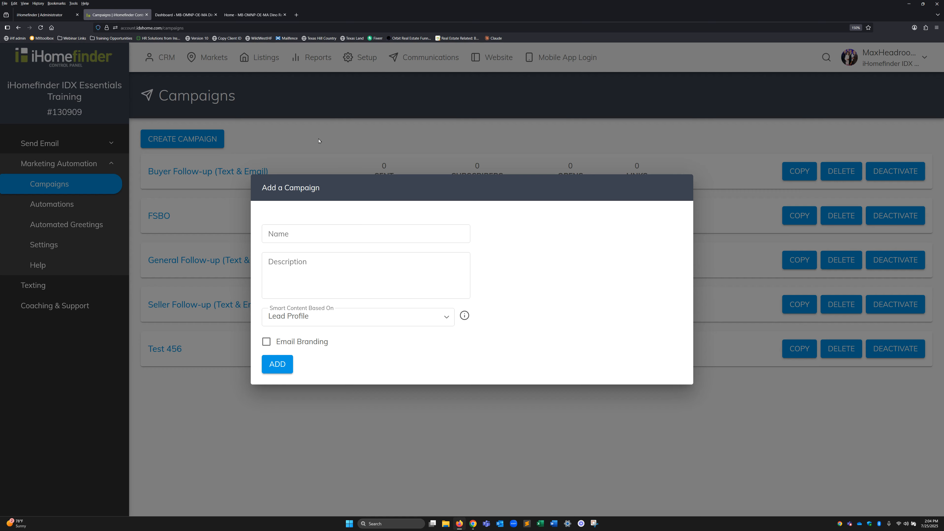
left_click(319, 141)
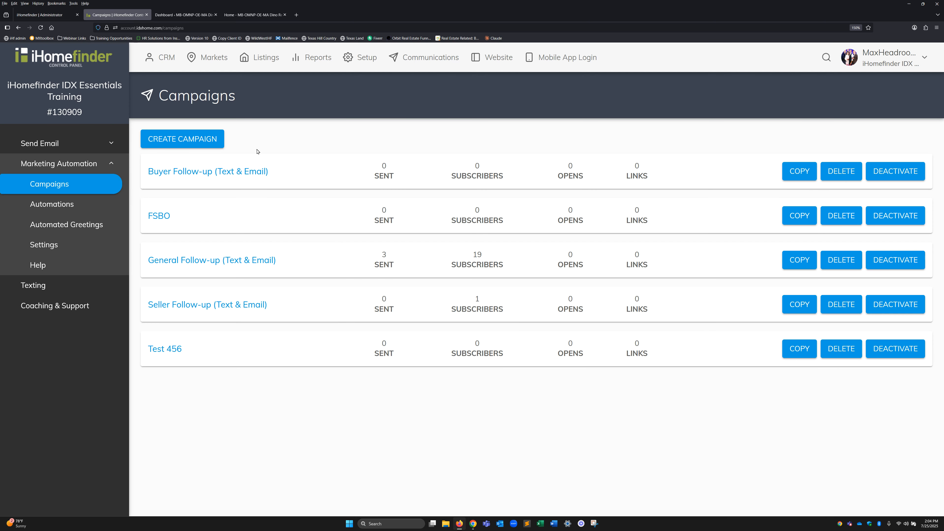
left_click(68, 205)
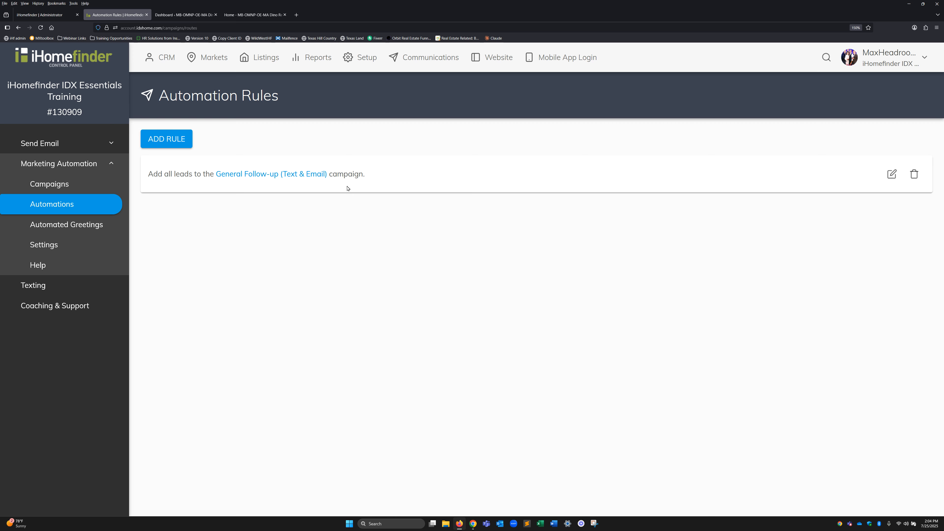
left_click(66, 190)
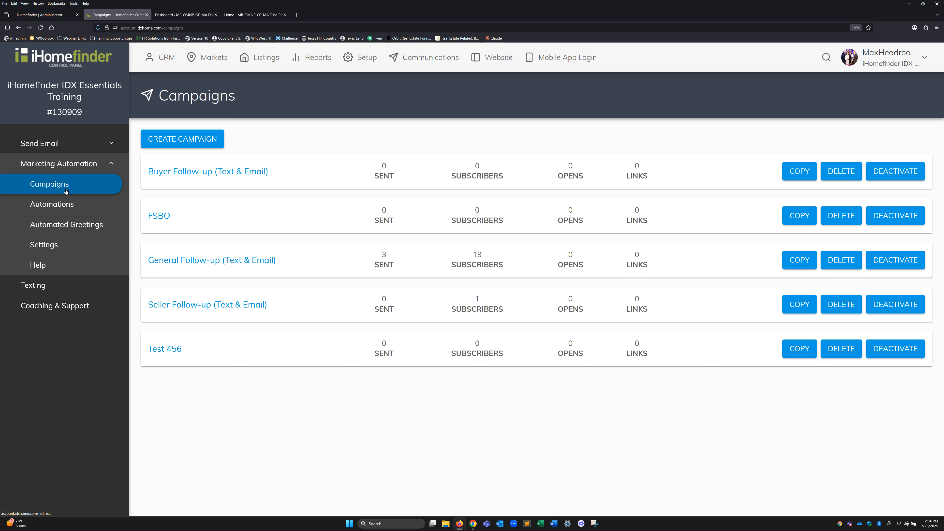
- Examine Stage 1 of the General Follow-up (Text & Email) campaign: its send delay, autoresponder text and available merge tags
left_click(240, 260)
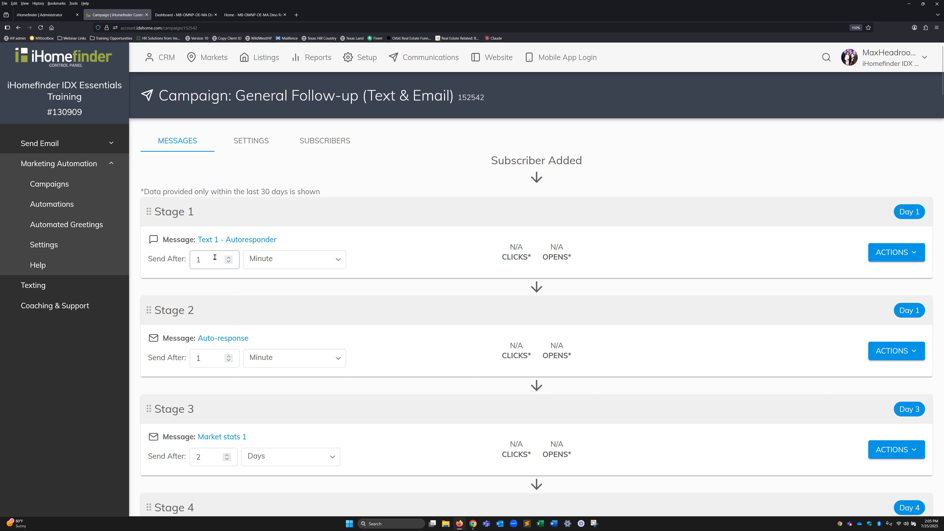
left_click_drag(208, 260, 164, 269)
left_click(267, 239)
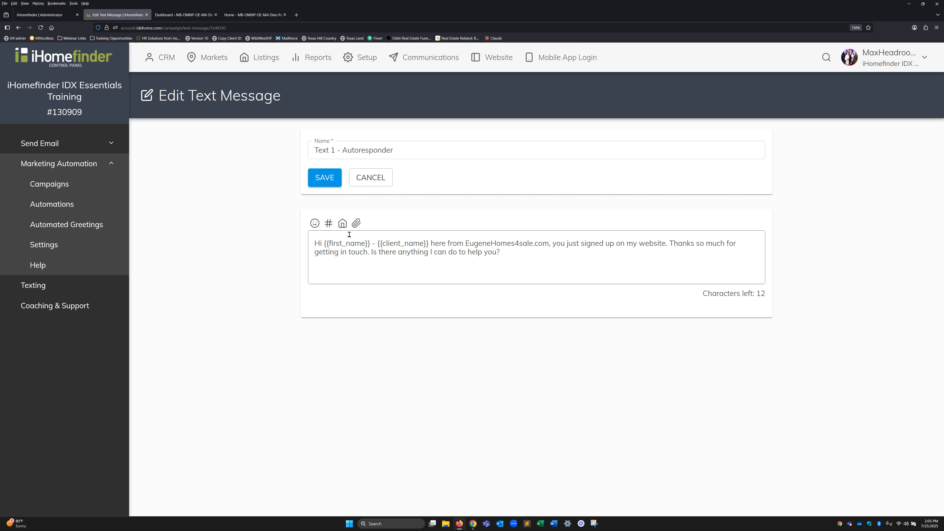
left_click(328, 224)
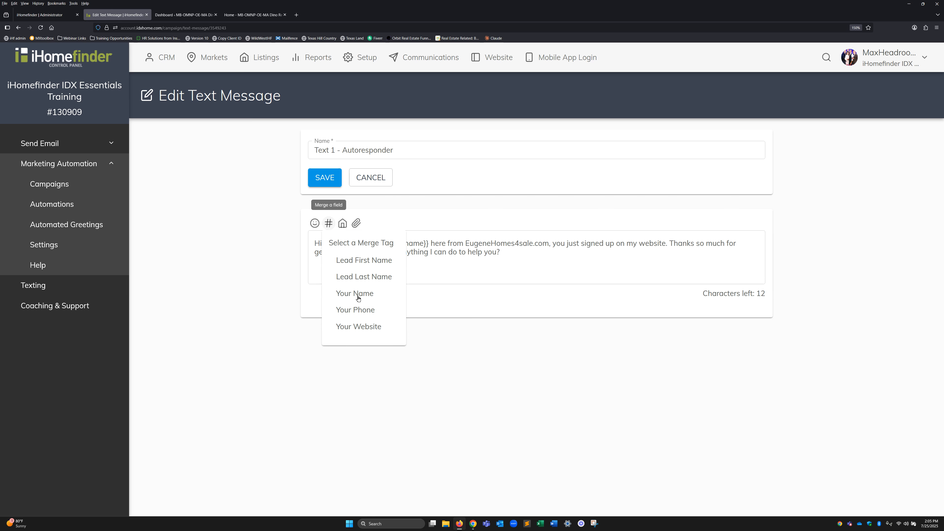
left_click(438, 267)
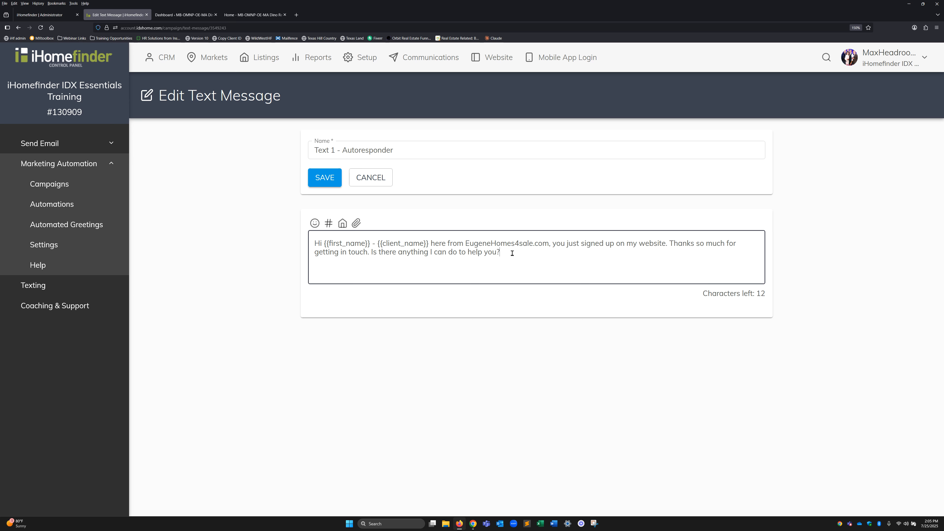
- Examine the Stage 4 "Recommended listings 1" email of the General Follow-up (Text & Email) campaign, including its similar listings smart content block
left_click(49, 184)
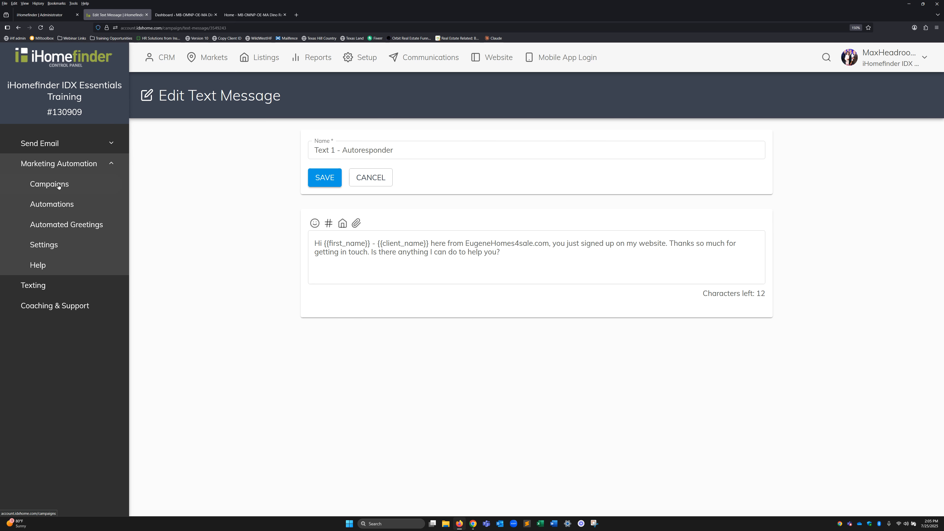
left_click(240, 262)
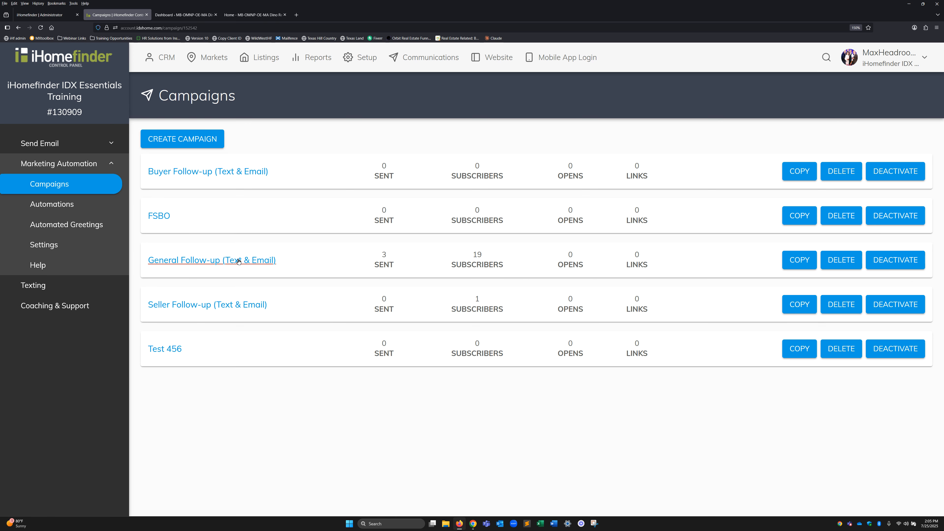
scroll(427, 245, "down", 5)
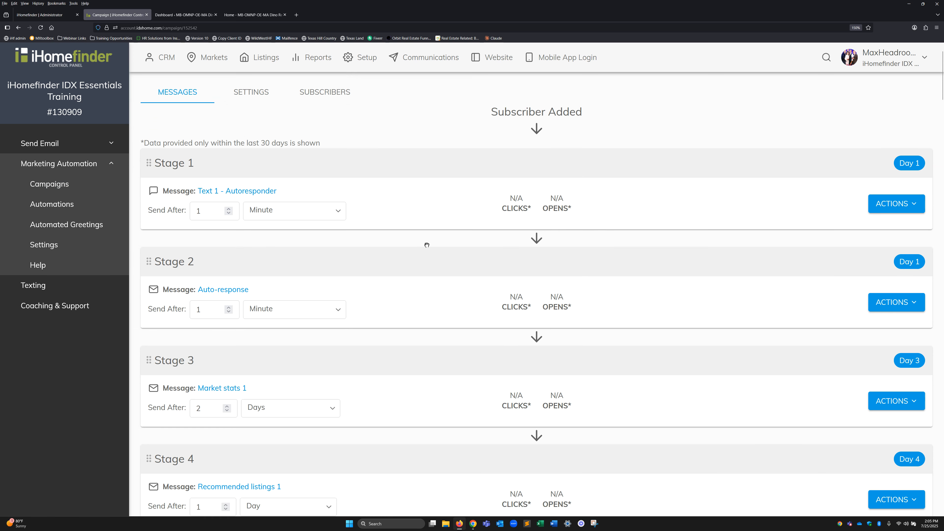
scroll(427, 245, "down", 3)
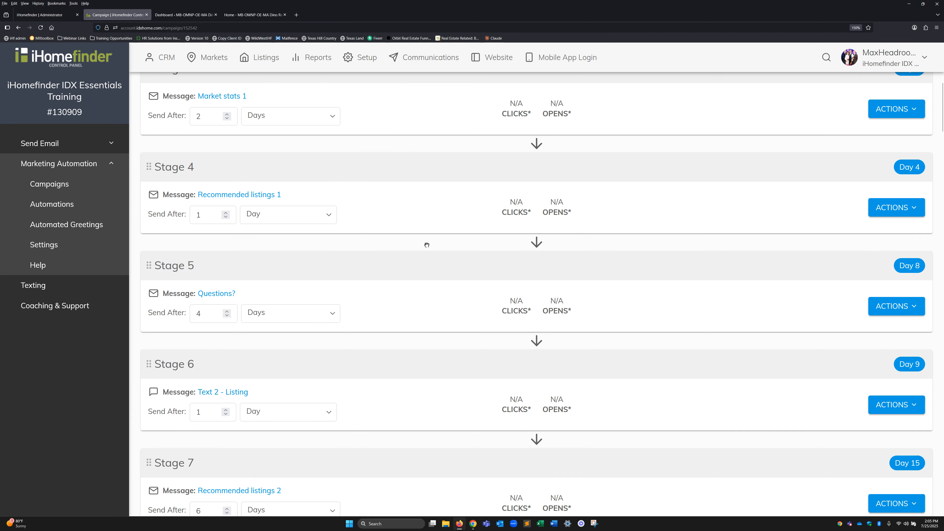
left_click_drag(339, 190, 347, 123)
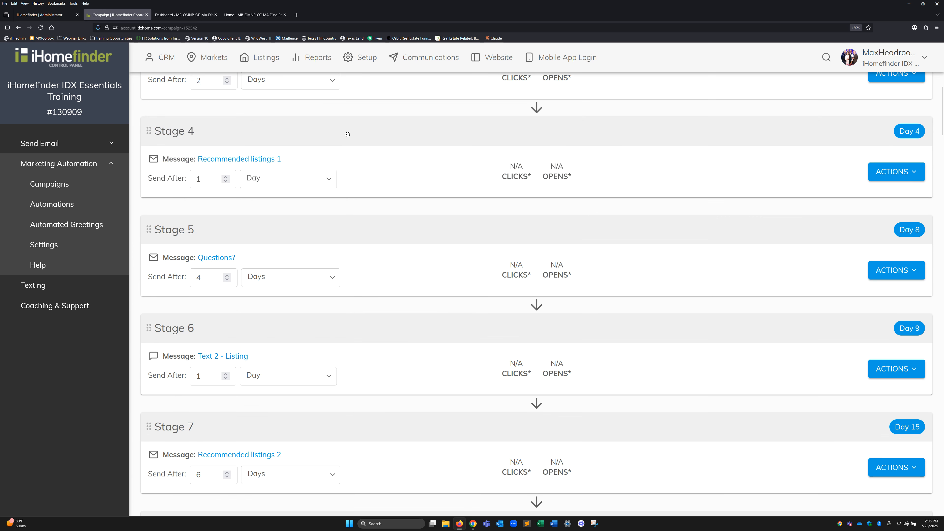
left_click(250, 162)
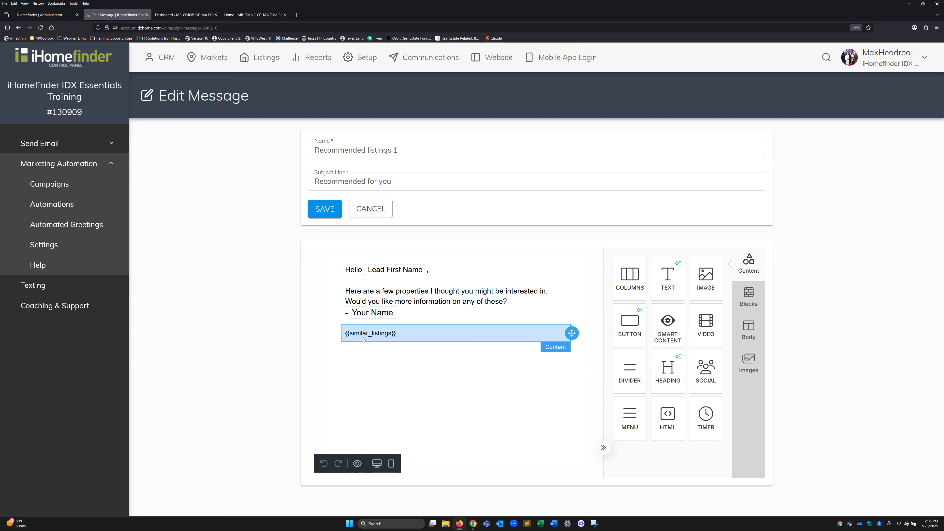
left_click(363, 339)
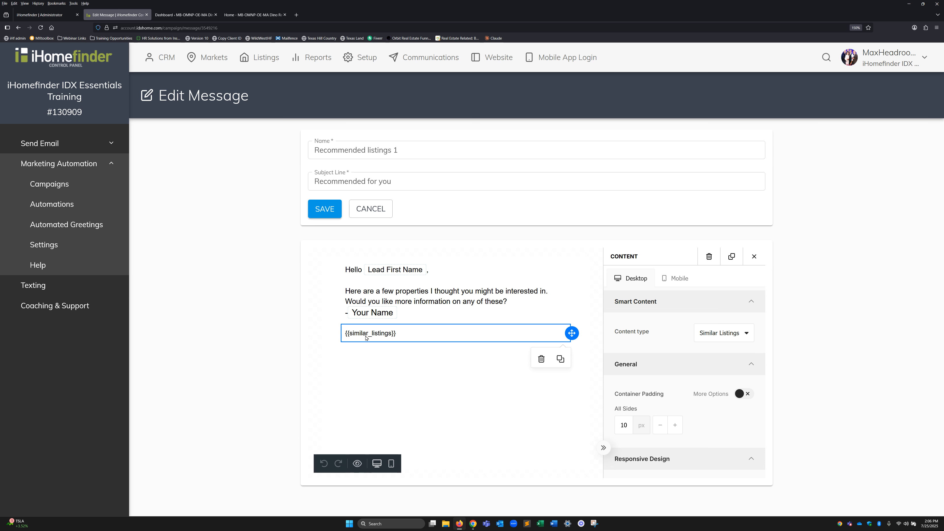
- Examine the Stage 6 "Text 2 - Listing" message of the General Follow-up (Text & Email) campaign and its recommended listing merge tag
left_click(58, 186)
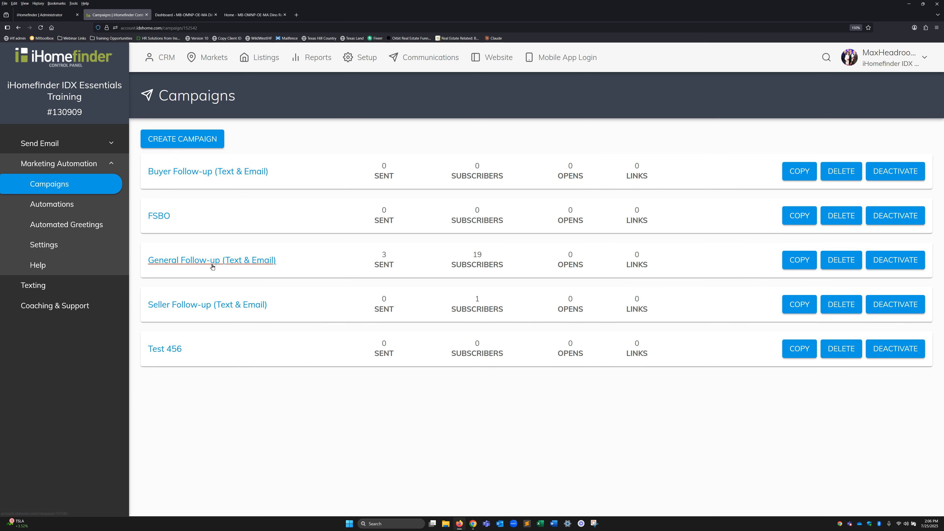
left_click(213, 266)
scroll(387, 267, "down", 10)
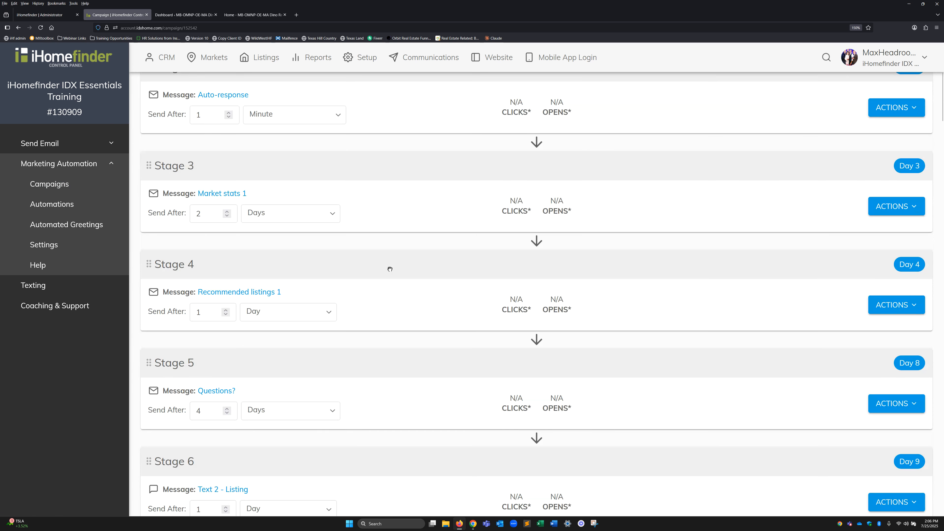
scroll(389, 269, "down", 2)
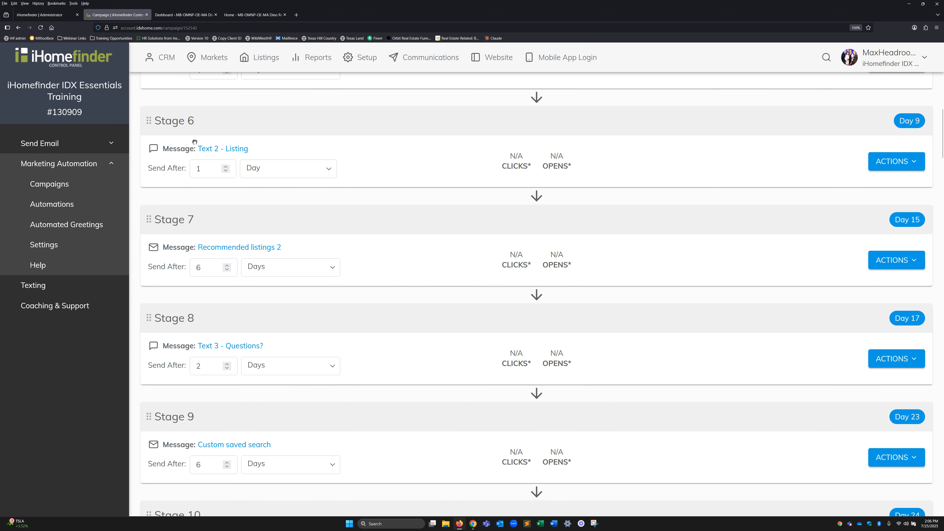
left_click(224, 150)
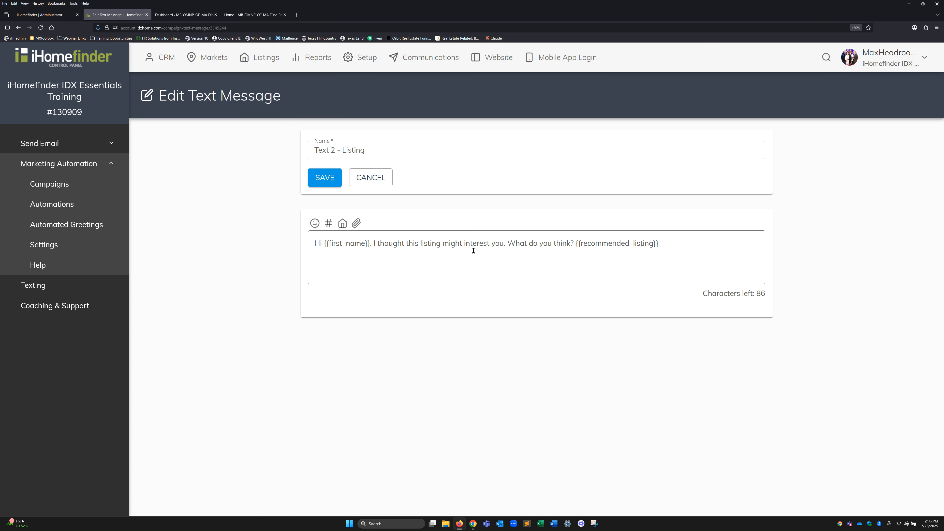
left_click_drag(667, 242, 576, 243)
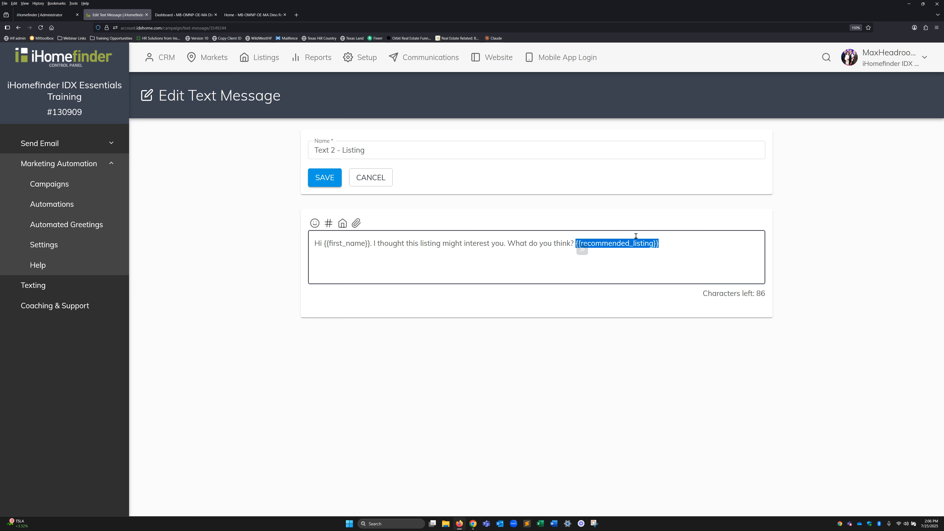
left_click(682, 245)
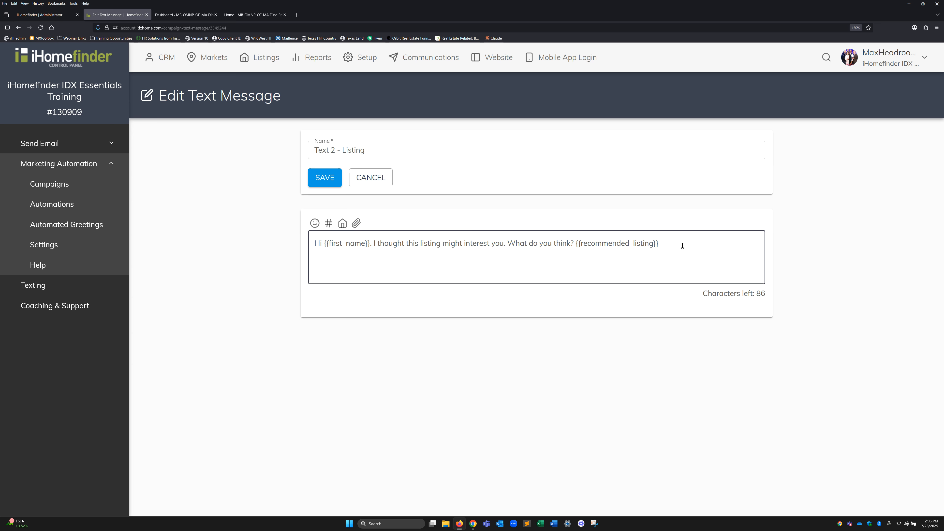
- Review the full sequence of stages and send delays in the General Follow-up (Text & Email) campaign through to its end
left_click(58, 183)
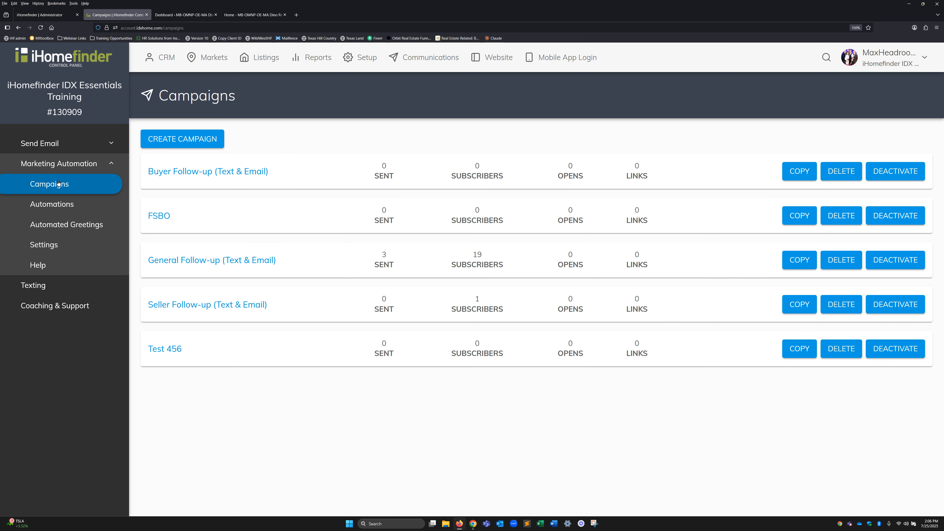
left_click(239, 260)
scroll(436, 225, "down", 5)
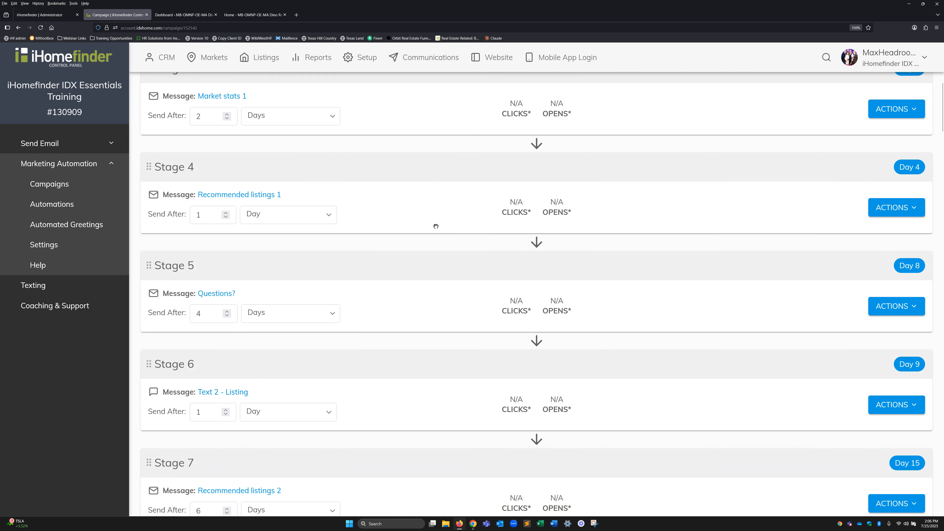
scroll(436, 226, "down", 15)
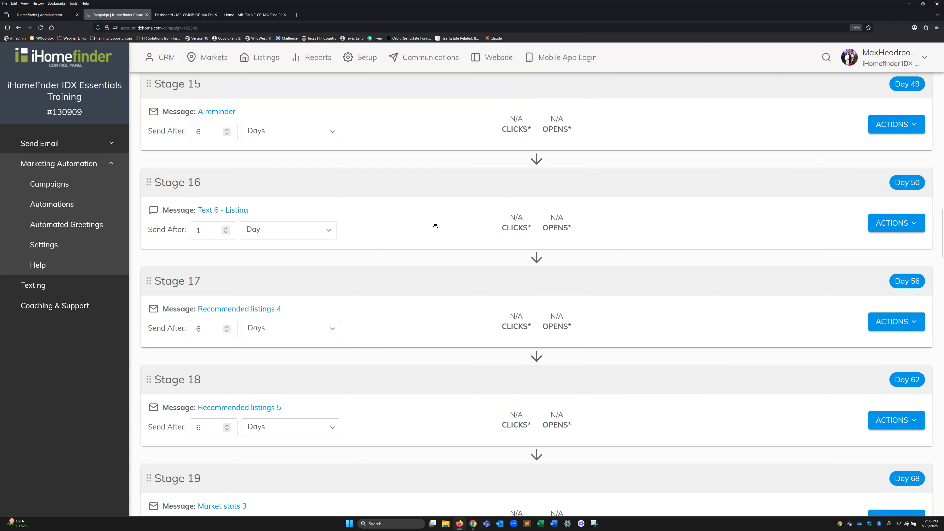
scroll(436, 226, "down", 18)
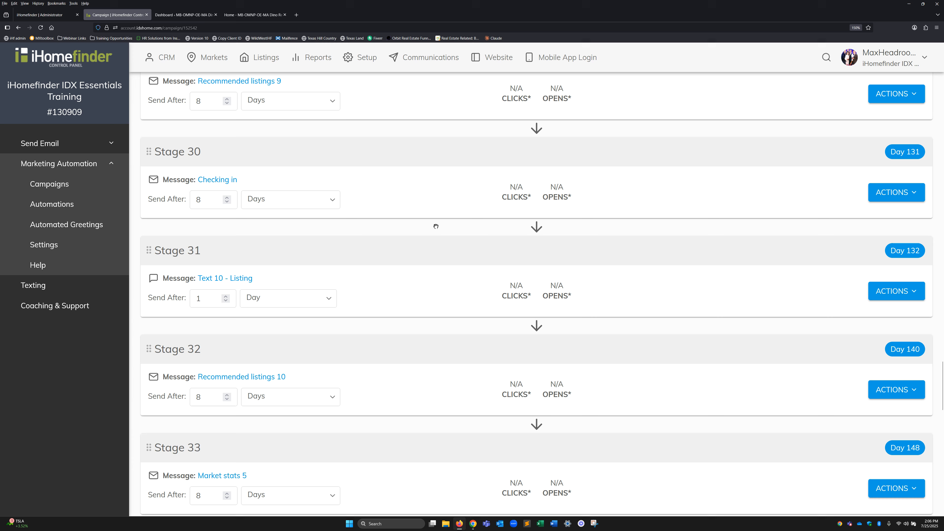
scroll(436, 226, "down", 12)
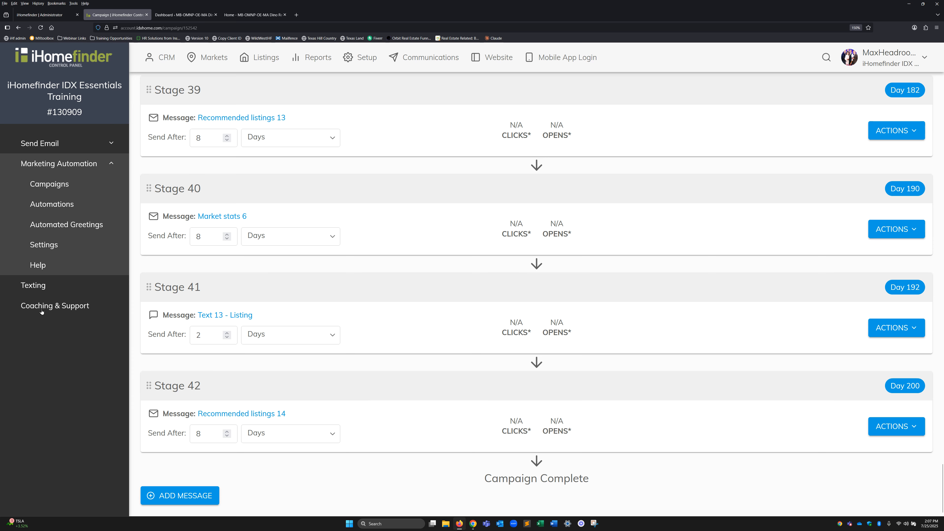
- Examine the texting settings: the verification notice, the mobile phone number and the text message number
left_click(33, 285)
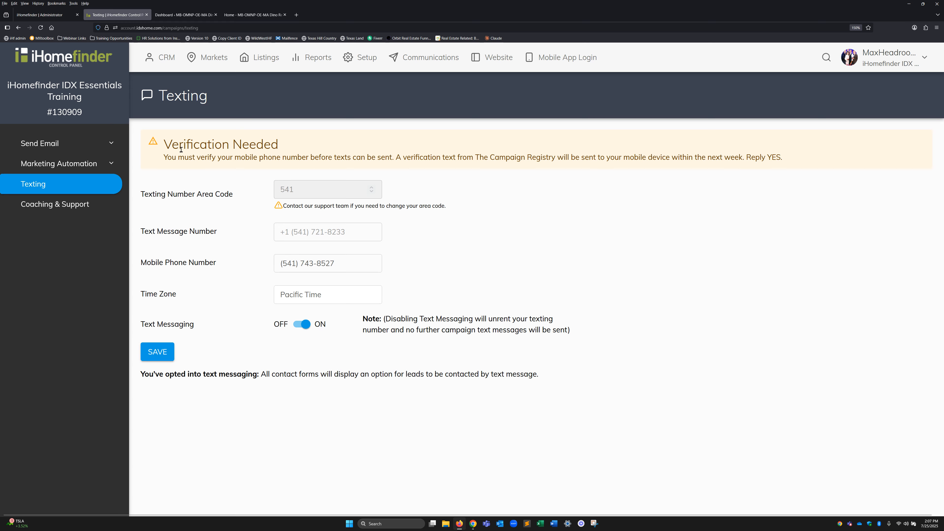
left_click_drag(168, 145, 279, 145)
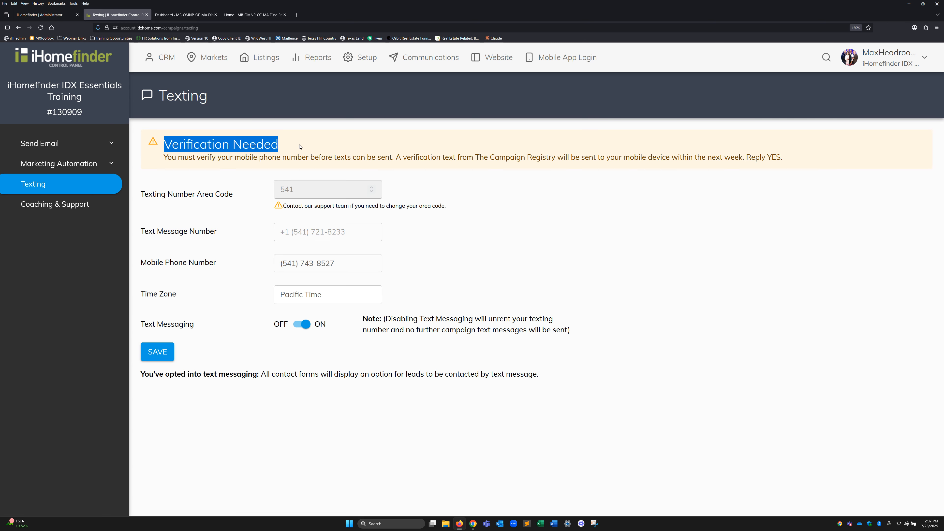
left_click(453, 271)
left_click_drag(351, 265, 271, 264)
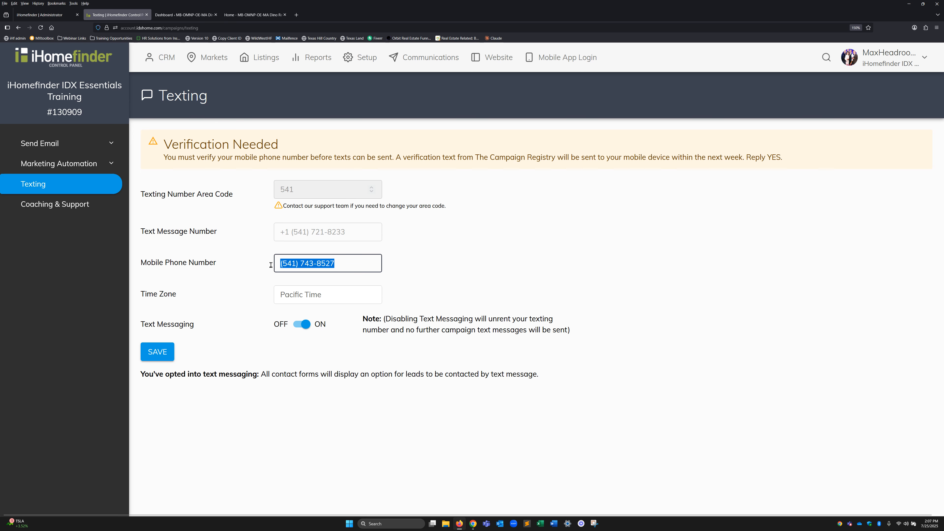
left_click_drag(358, 230, 280, 233)
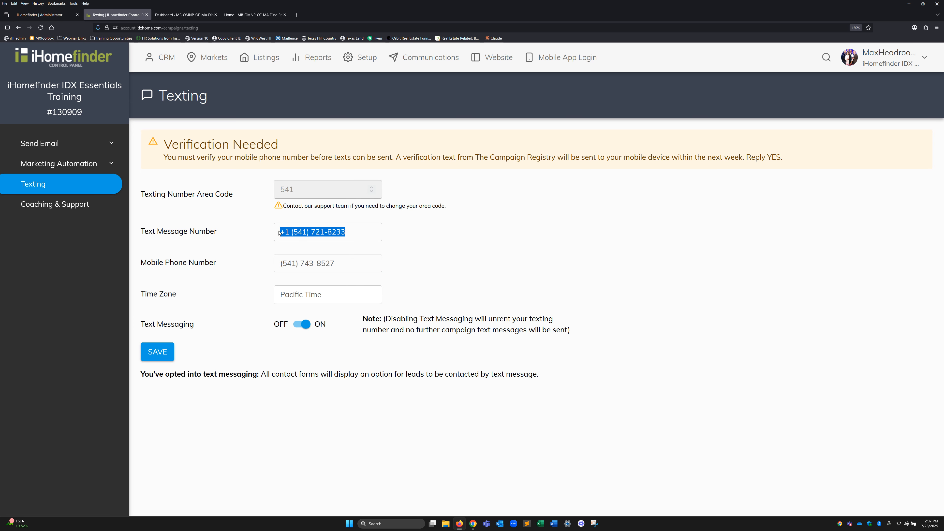
left_click(351, 235)
left_click_drag(360, 233, 278, 232)
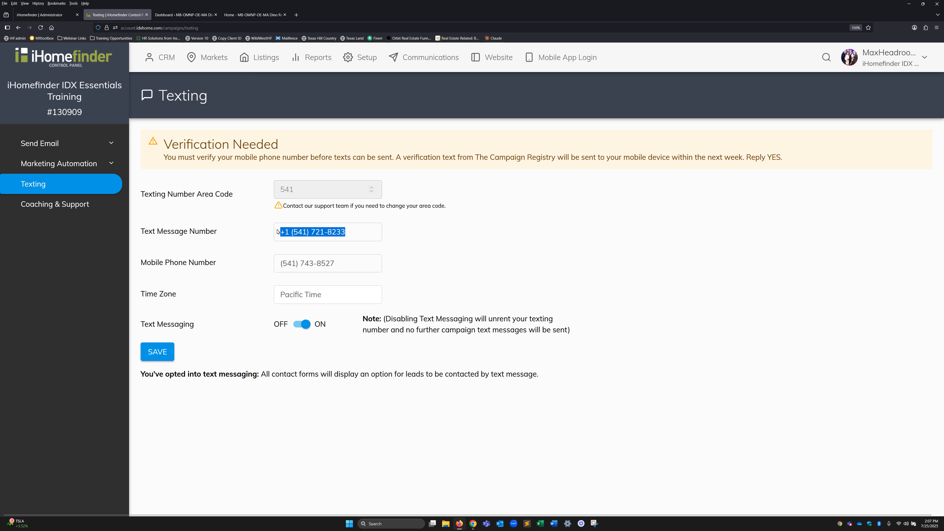